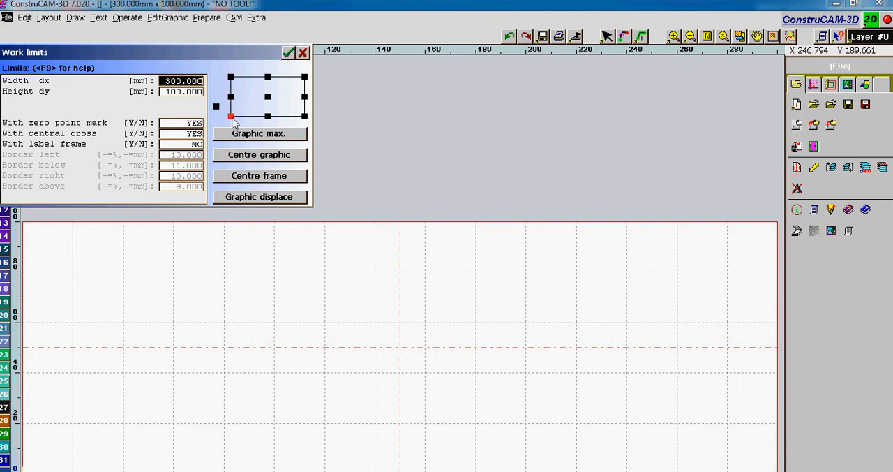
Confirm the 300 × 100 mm work limits and import the HP-GL file Tribal1.plt from the CNC Demos folder.
click(287, 53)
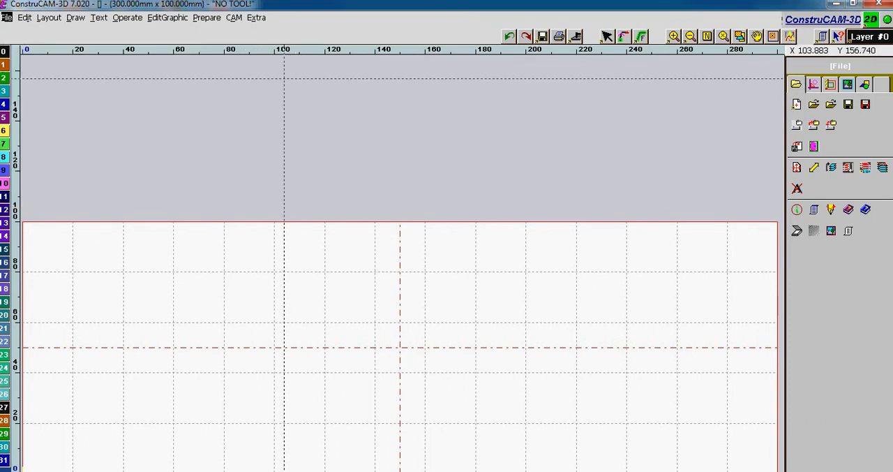
click(6, 17)
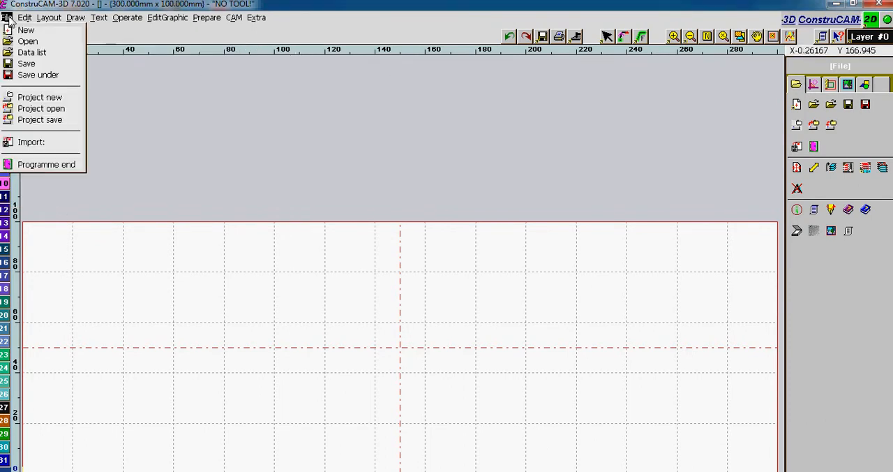
click(40, 145)
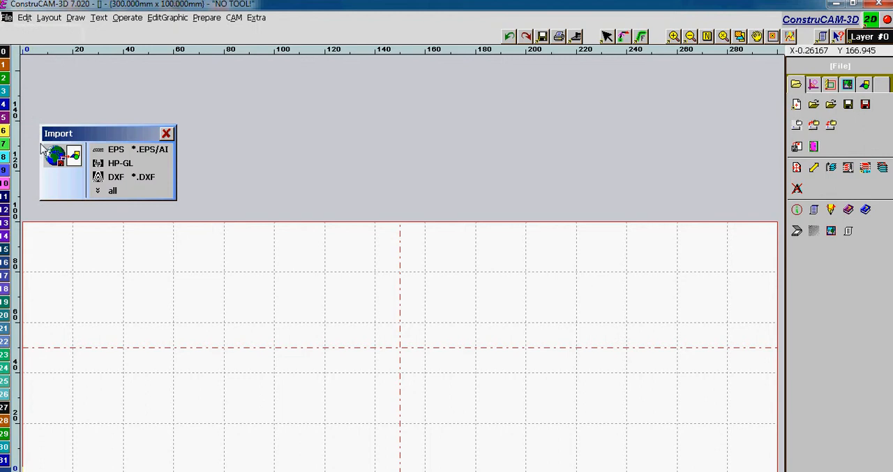
click(137, 164)
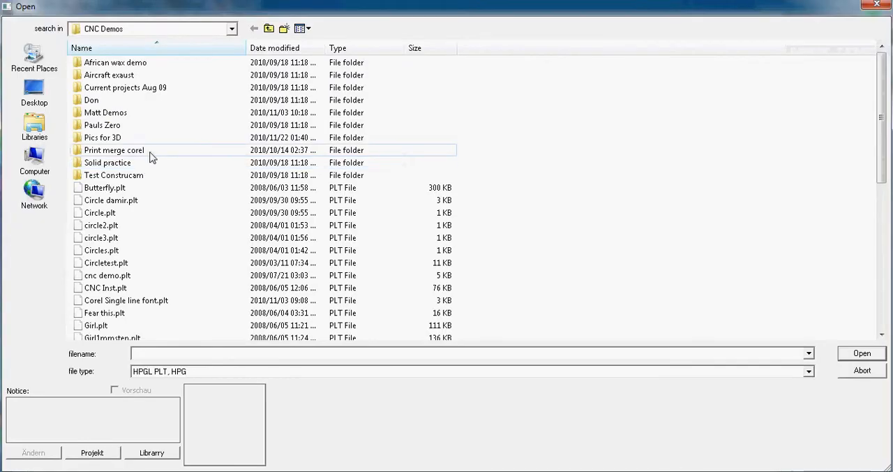
click(168, 251)
scroll(169, 253, down, 3)
scroll(169, 252, down, 5)
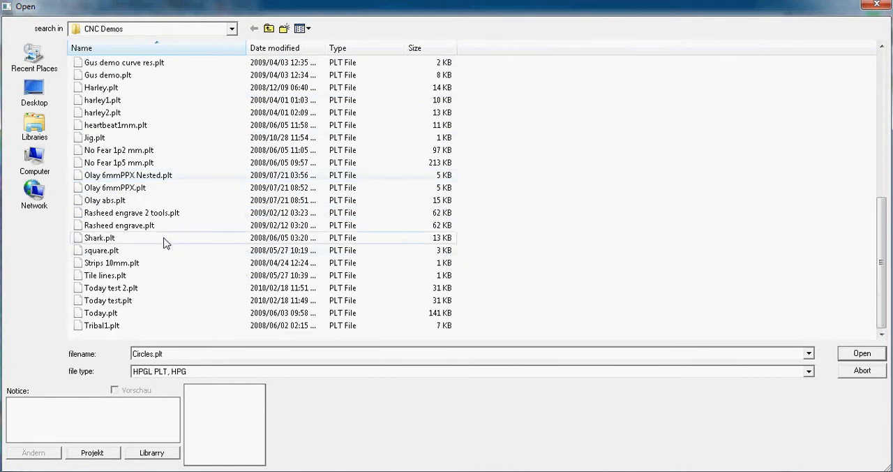
click(134, 327)
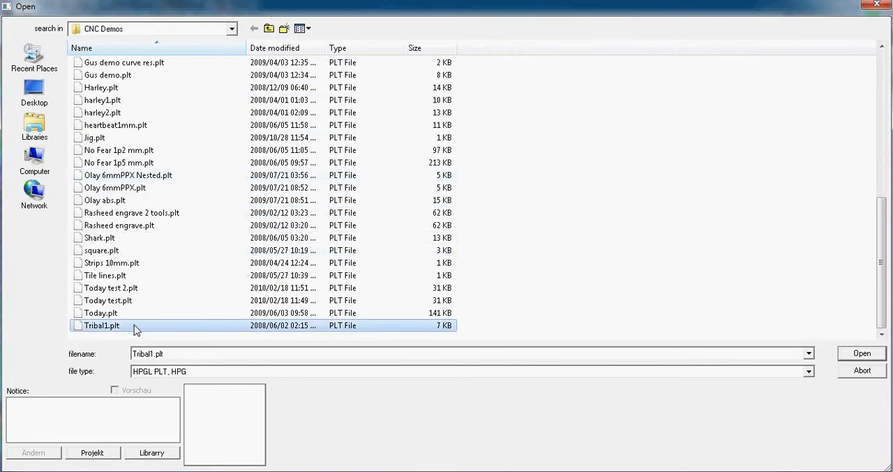
click(862, 353)
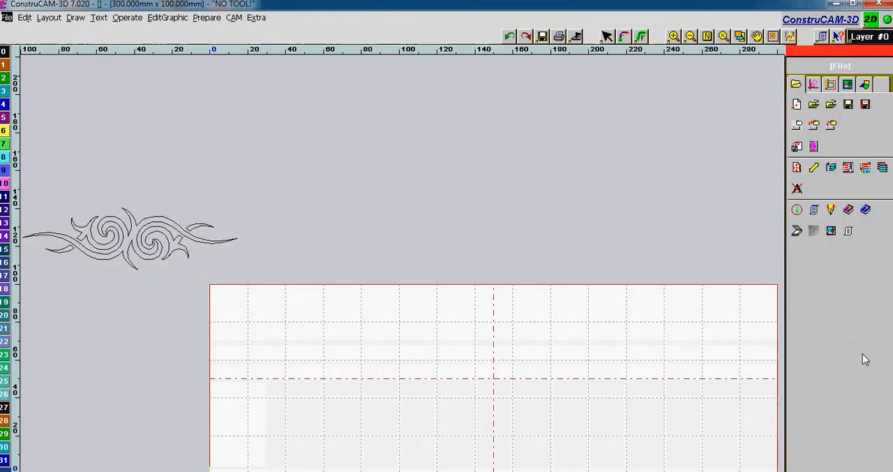
Enlarge the imported tribal design to nearly fill the 300 × 100 mm work area and centre it there.
scroll(471, 305, down, 3)
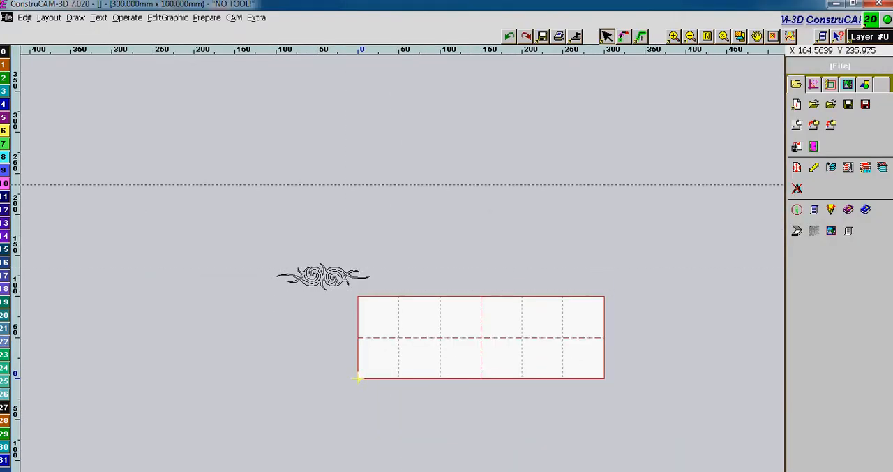
drag(233, 244, 410, 304)
drag(330, 279, 596, 374)
drag(500, 343, 494, 341)
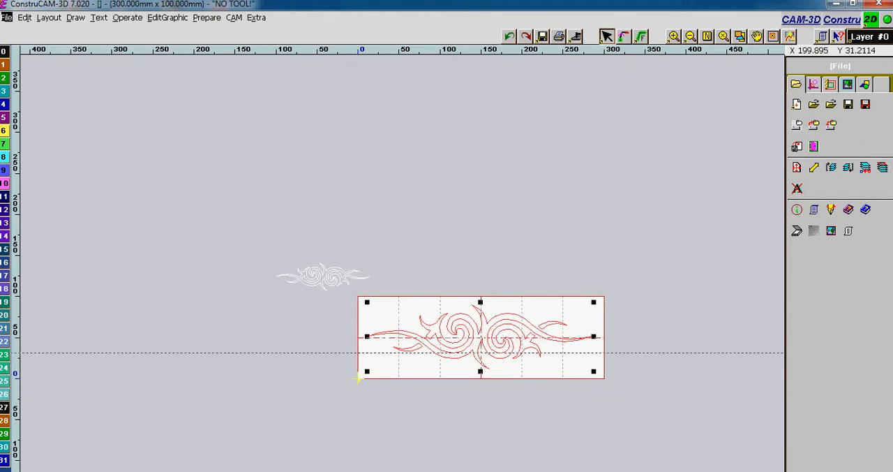
scroll(532, 371, up, 2)
scroll(391, 265, down, 1)
scroll(390, 293, up, 1)
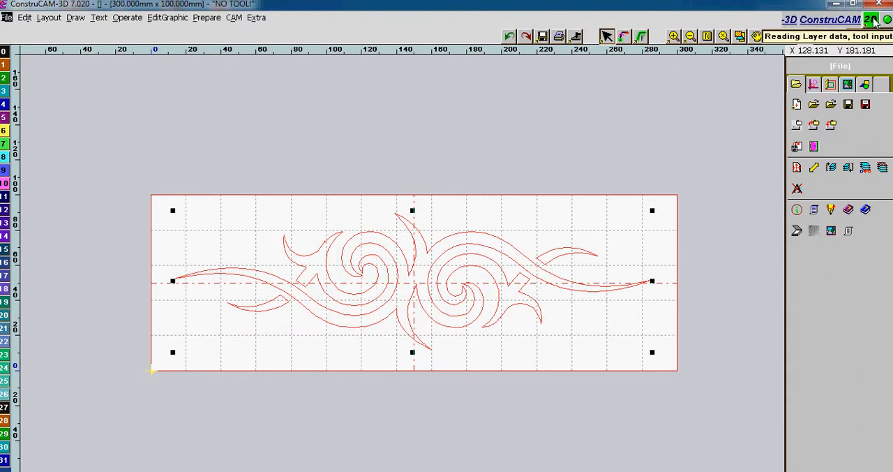
Assign an Endmill cutter with a 1 mm tip radius as the tool for layer 0.
click(837, 36)
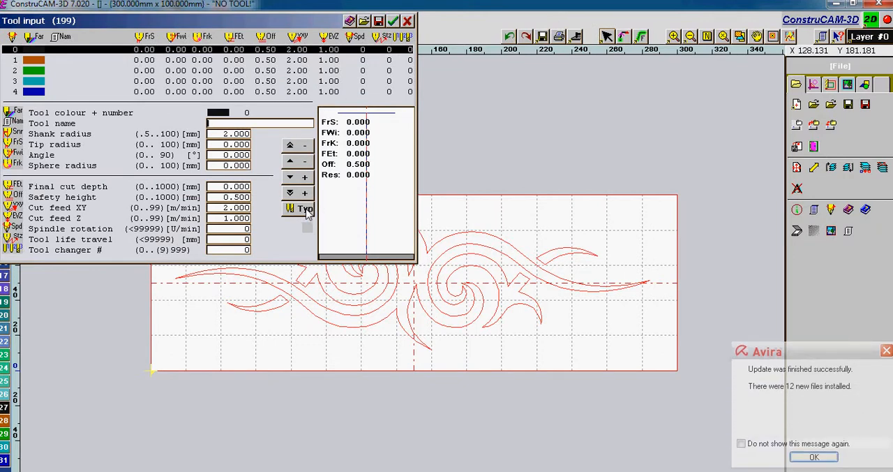
click(301, 208)
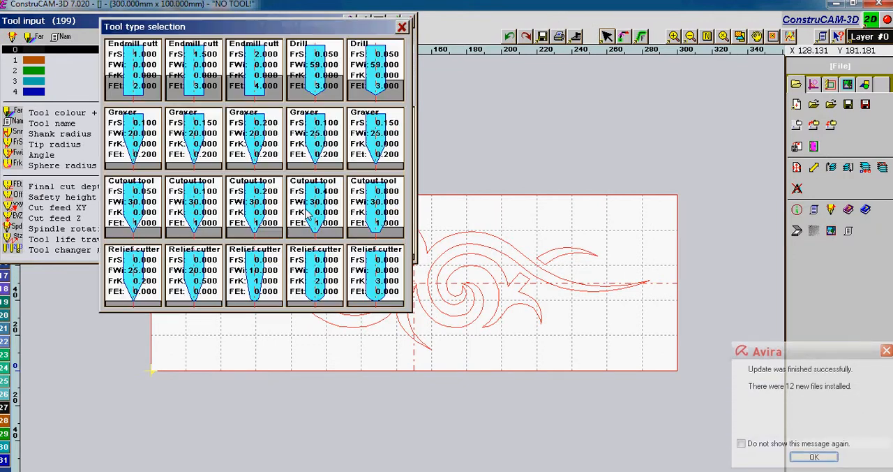
click(141, 75)
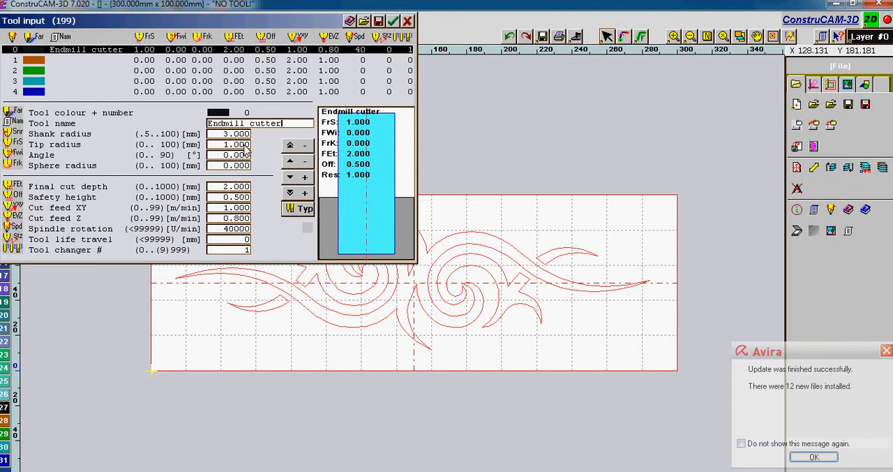
Set the endmill's final cut depth to 1 mm and safety height to 3 mm, and accept the tool data.
click(244, 188)
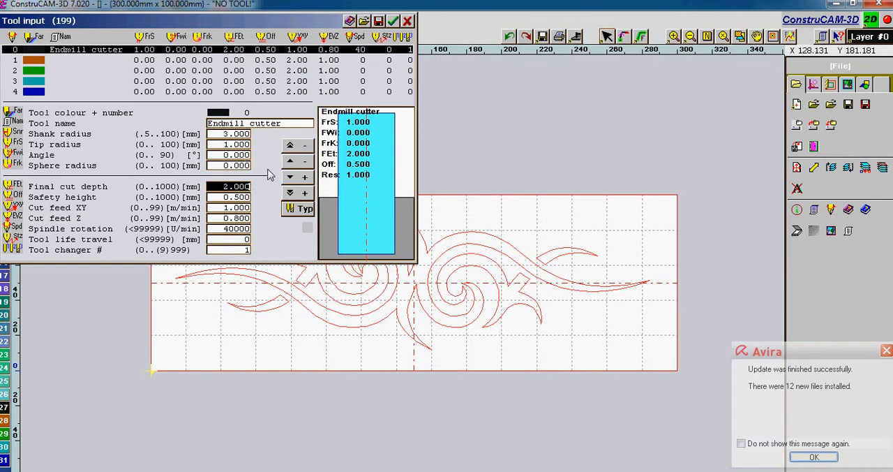
text(1)
click(245, 199)
text(3)
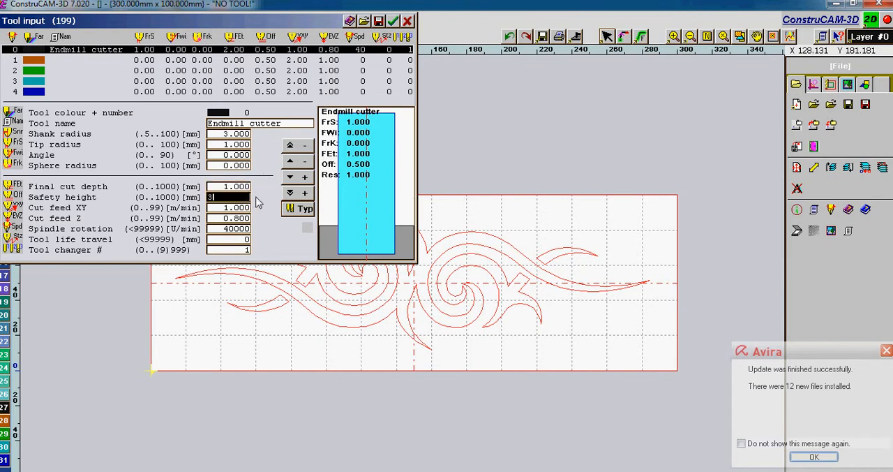
click(801, 456)
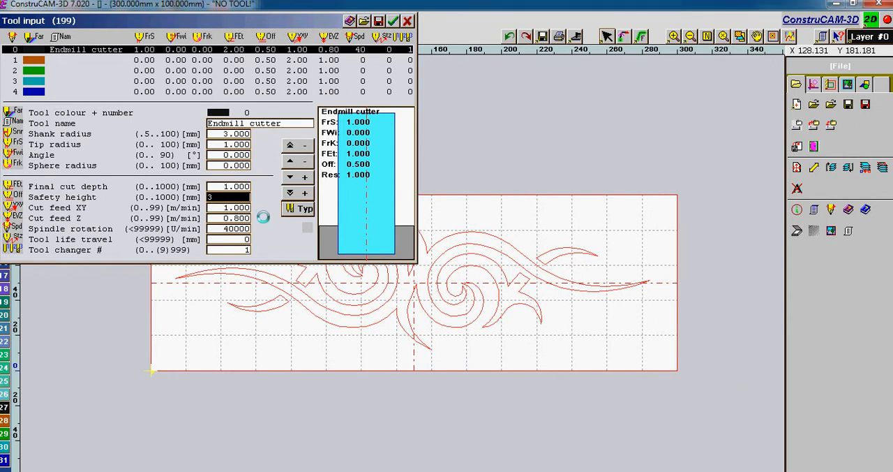
click(274, 226)
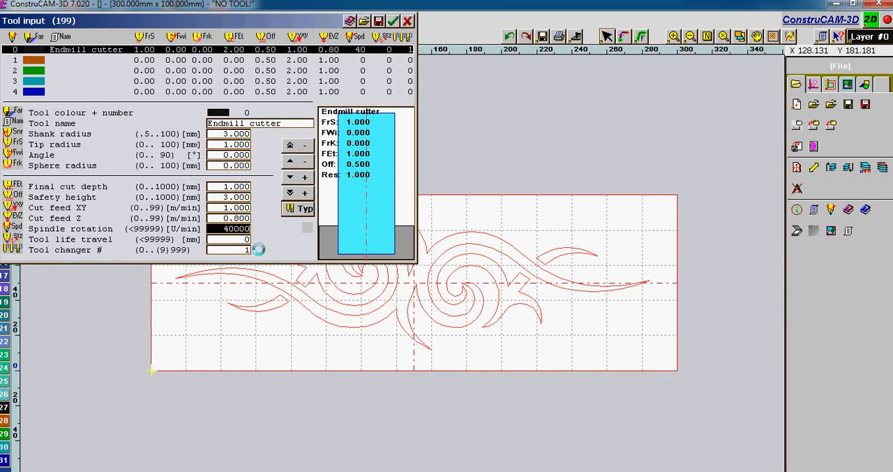
click(393, 21)
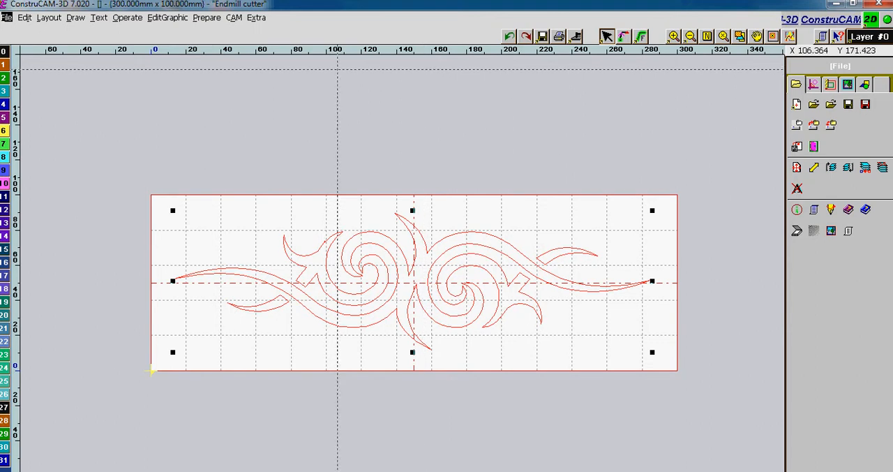
Generate a MillCorr 2D/3D path for the tribal design with tool 0, target layer 16, Embossed correction and Rem row clearance.
click(233, 17)
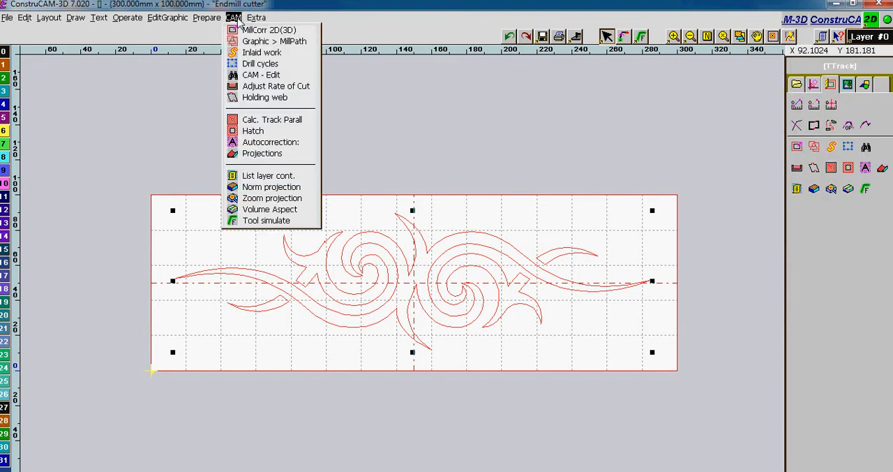
click(271, 31)
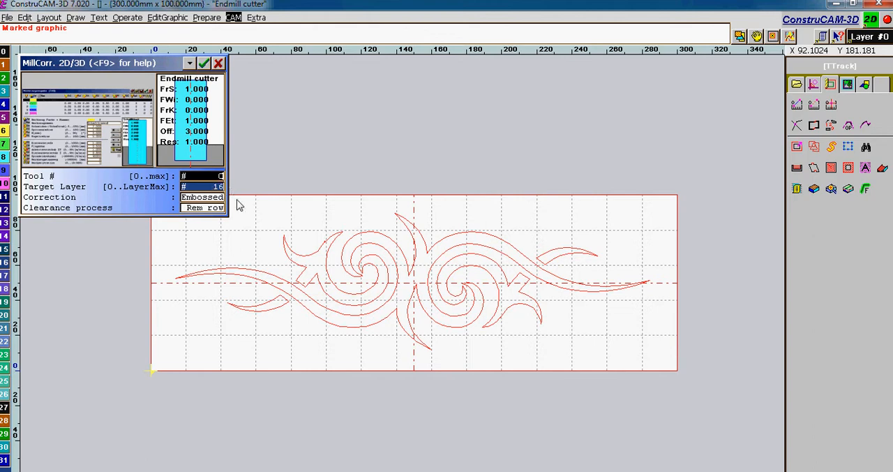
click(210, 199)
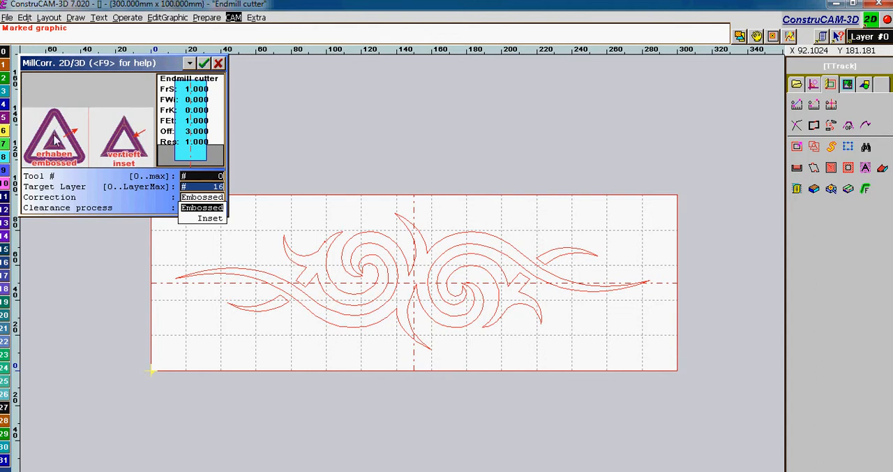
click(216, 210)
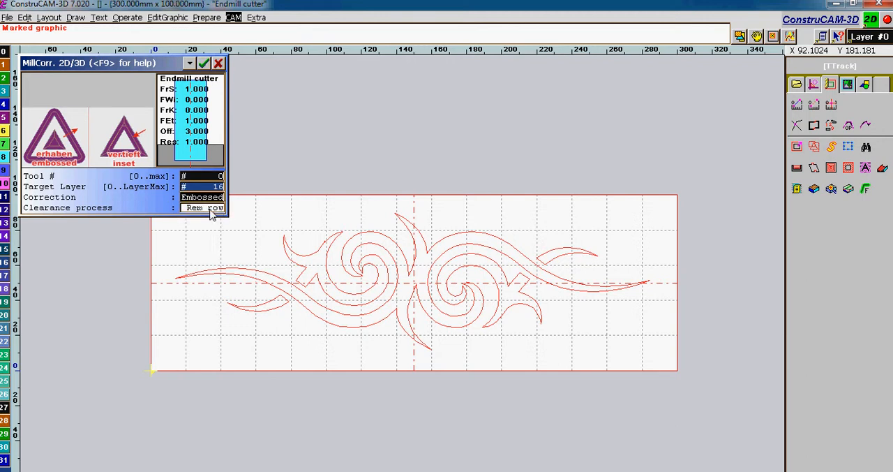
click(211, 210)
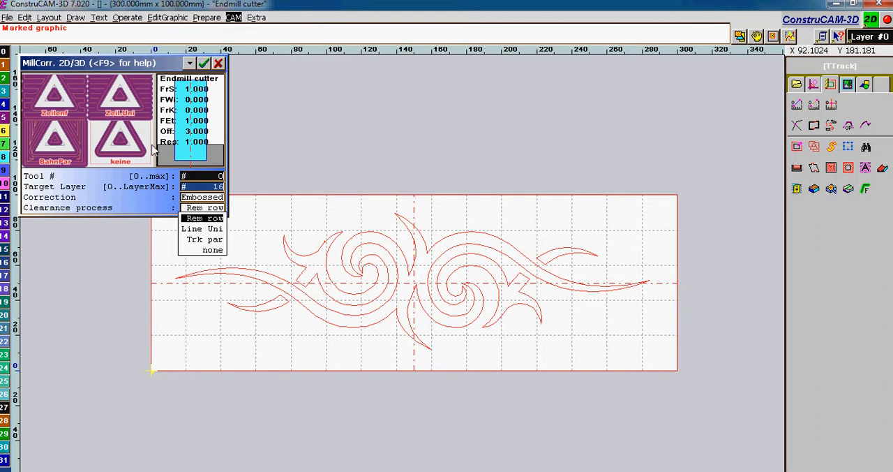
click(215, 219)
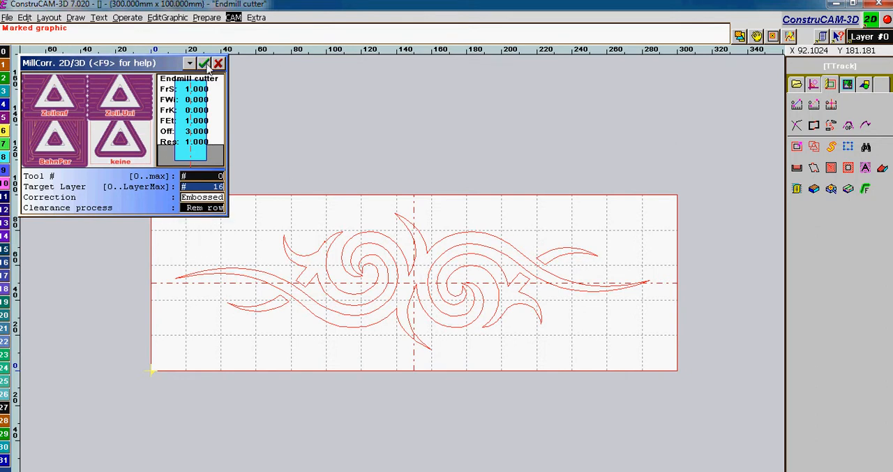
click(204, 63)
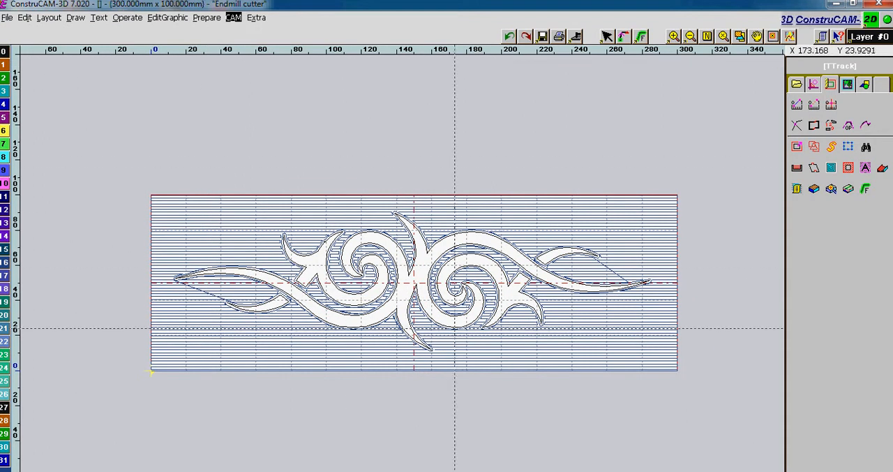
Make layer 16, which holds the generated milling path, the active layer.
scroll(457, 318, up, 1)
scroll(400, 267, down, 1)
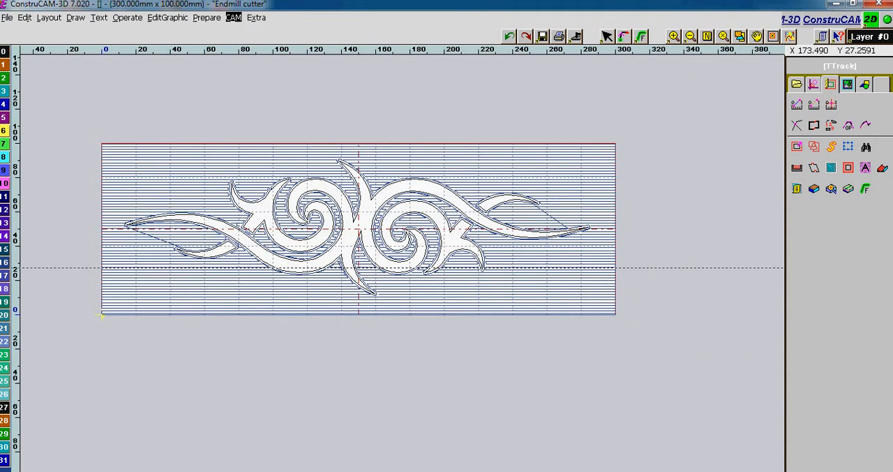
click(862, 37)
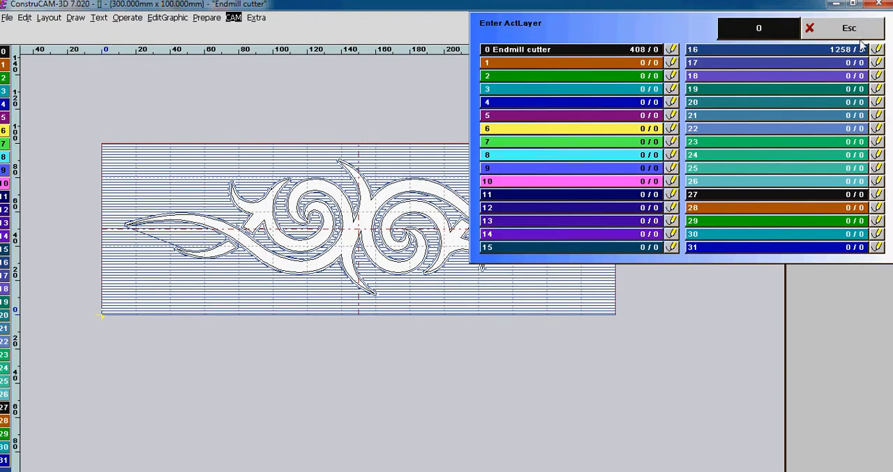
click(774, 54)
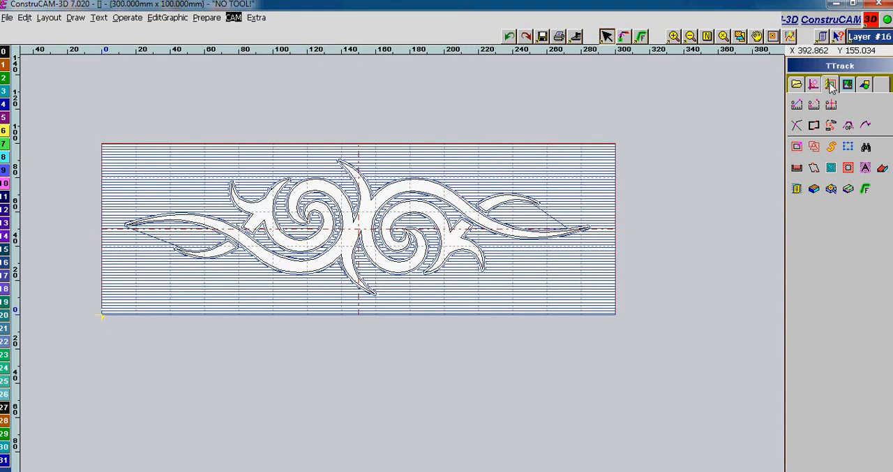
Simulate the layer 16 milling path as a wide tool track with a feed factor of 9.
click(865, 190)
click(823, 193)
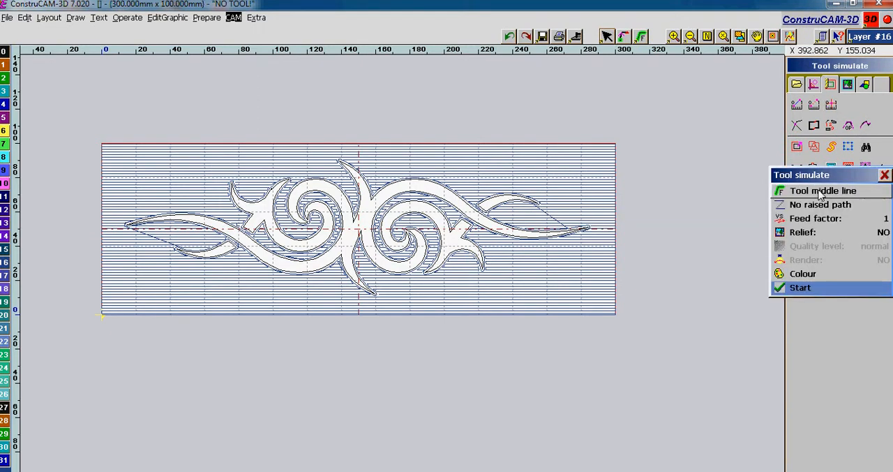
click(825, 196)
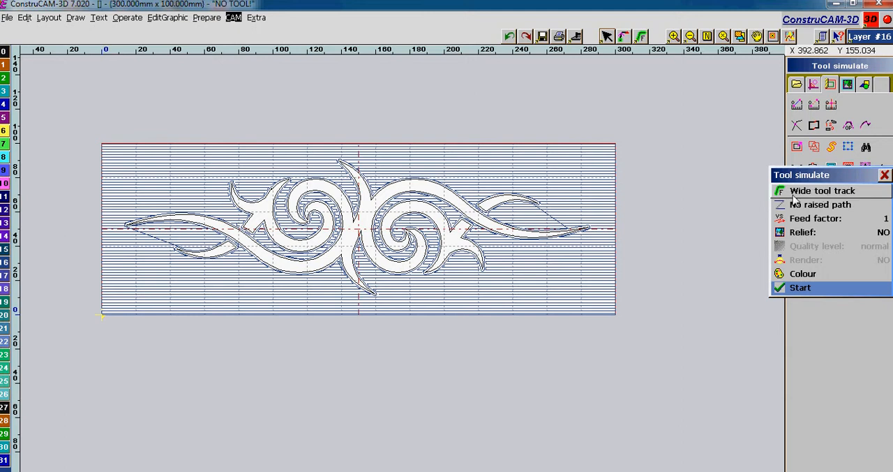
click(829, 219)
text(9)
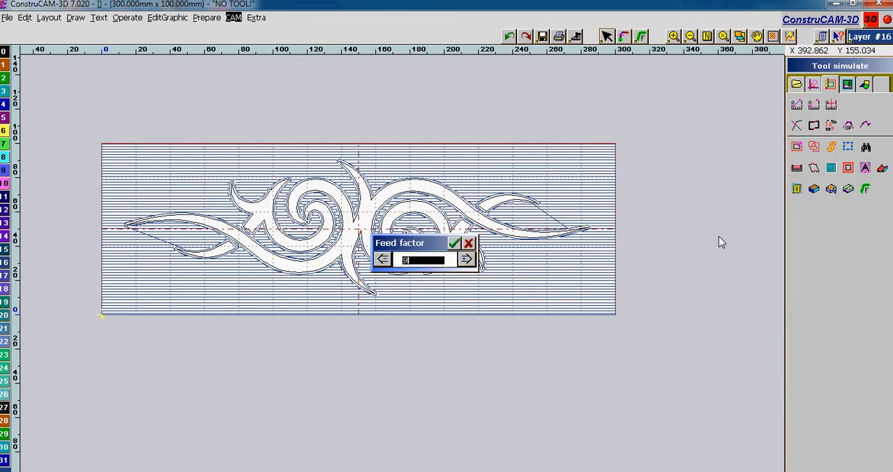
click(454, 242)
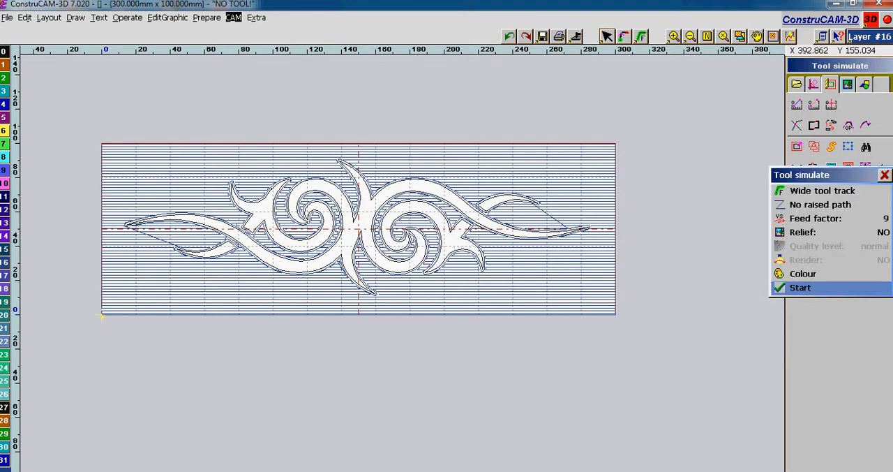
click(824, 289)
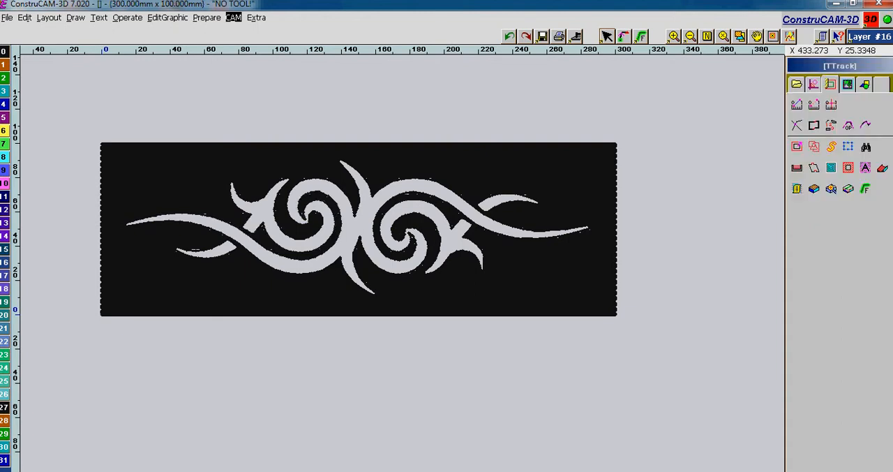
Clear the simulation display and make layer 0, which holds the Endmill cutter, the active layer.
click(707, 38)
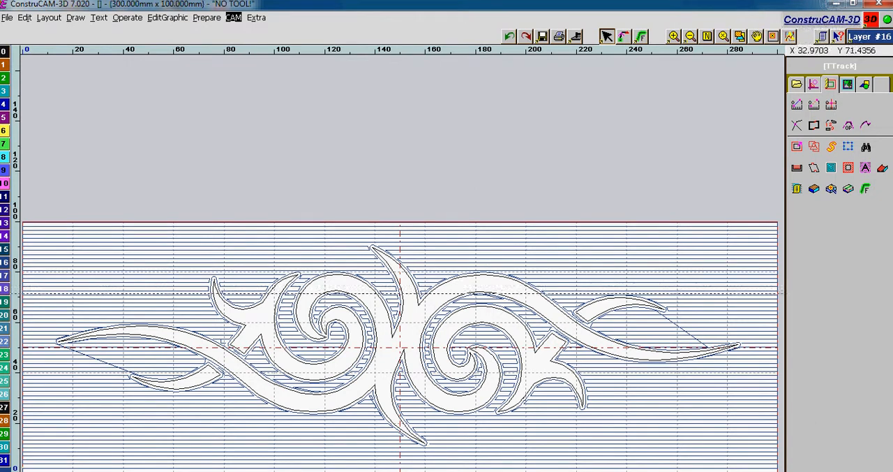
click(869, 38)
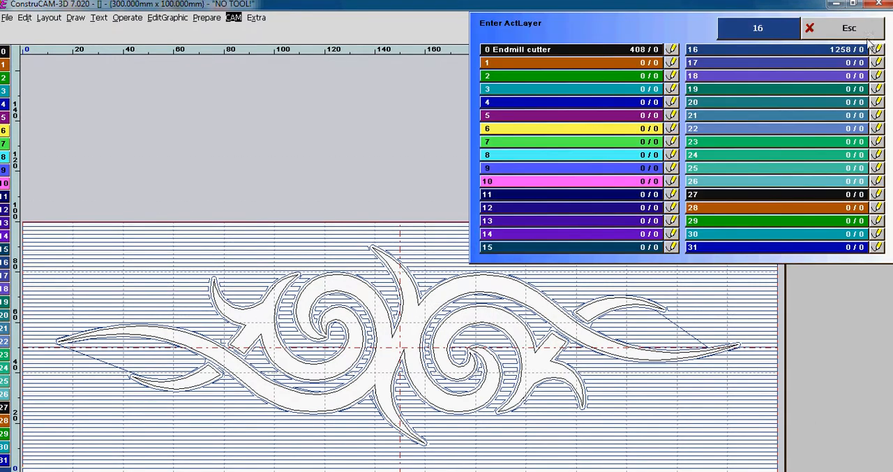
click(577, 55)
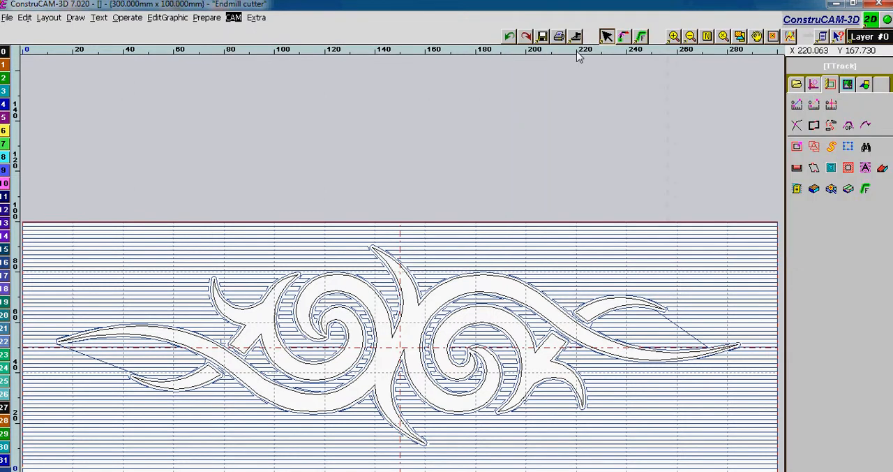
Simulate the tool on layer 0 as a wide tool track with a feed factor of 1 and no relief.
scroll(296, 394, up, 1)
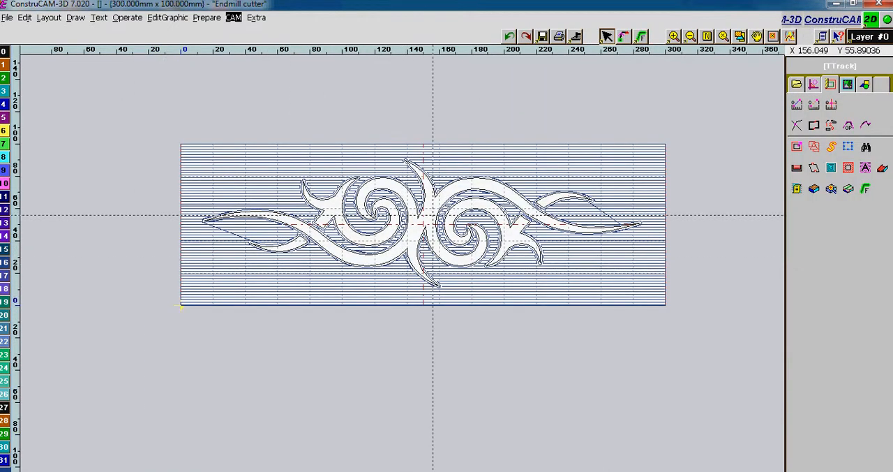
scroll(433, 222, up, 1)
click(866, 189)
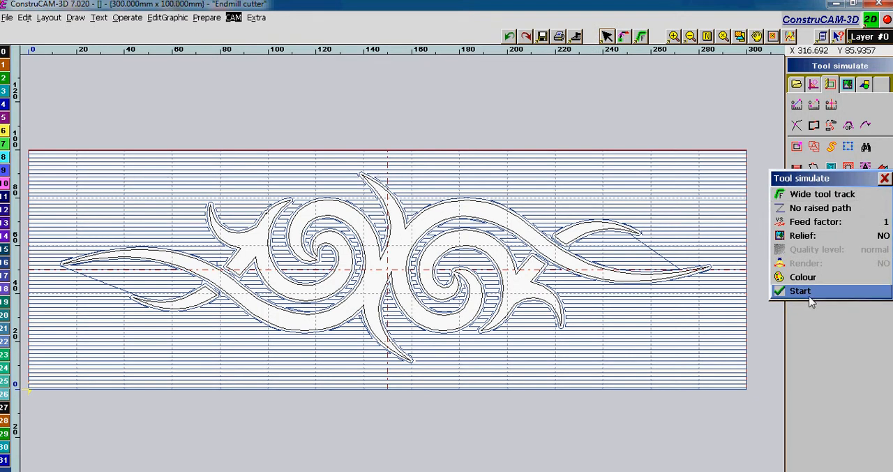
click(807, 291)
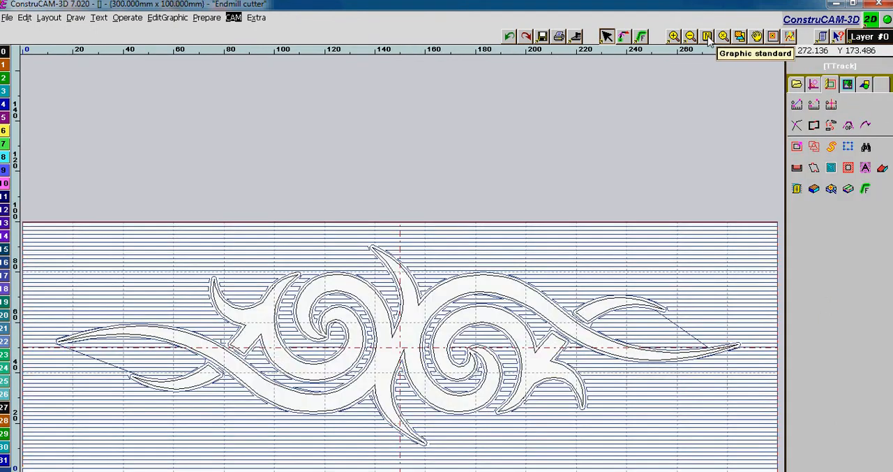
click(789, 36)
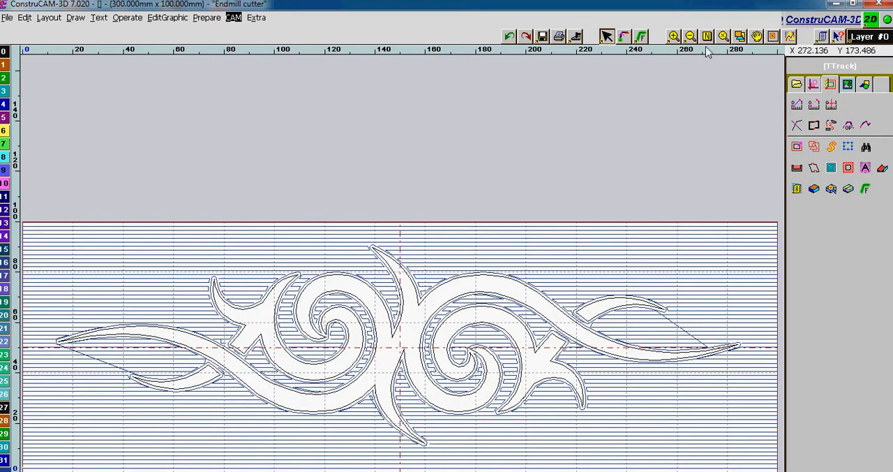
Export the layer 16 mill data to WinPC-NC by direct milling, leaving out tool 0, and inspect the transferred path there.
click(576, 37)
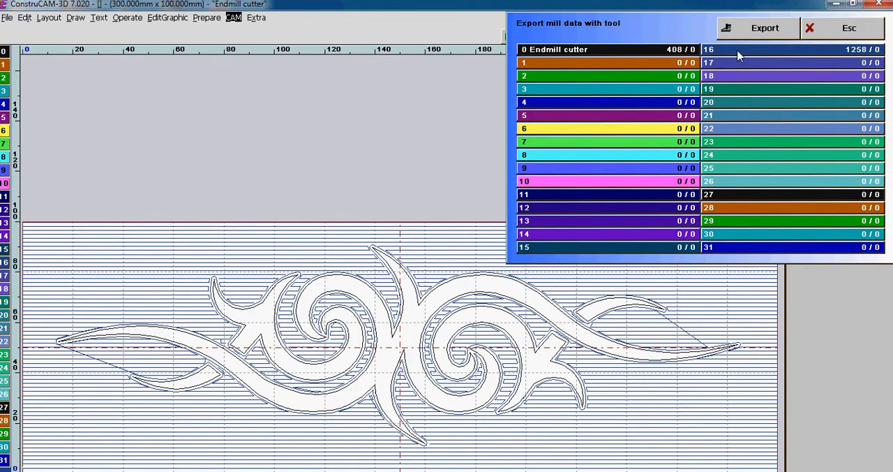
click(596, 50)
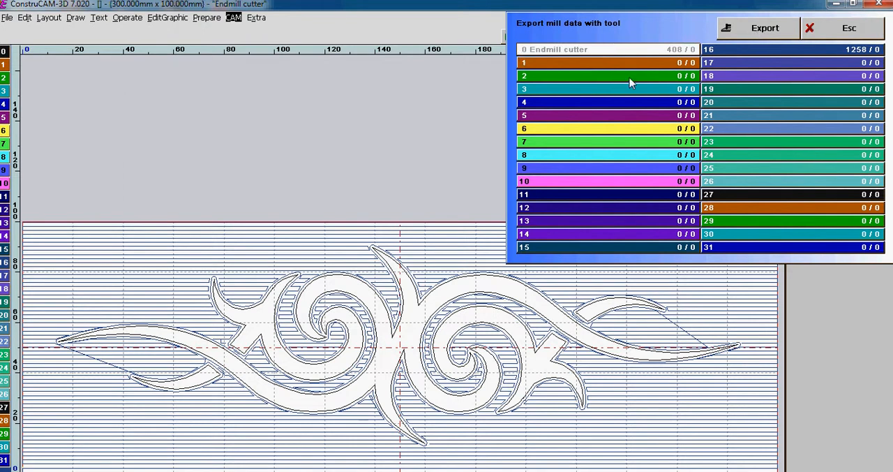
click(763, 29)
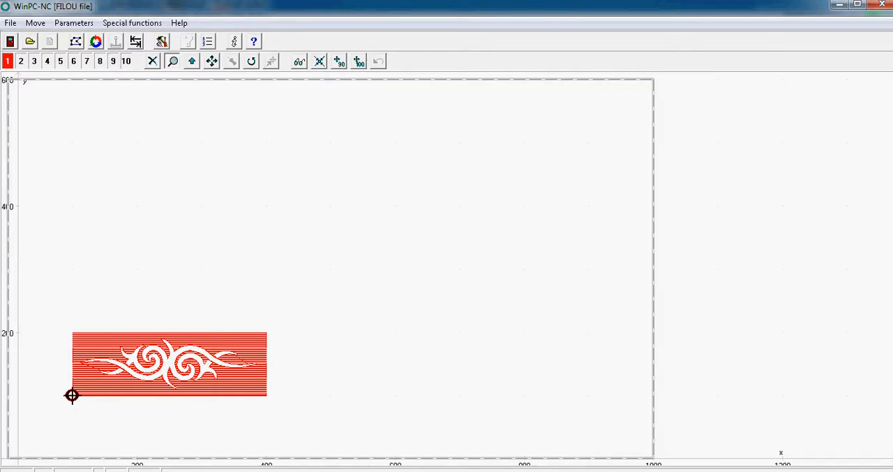
drag(58, 319, 284, 412)
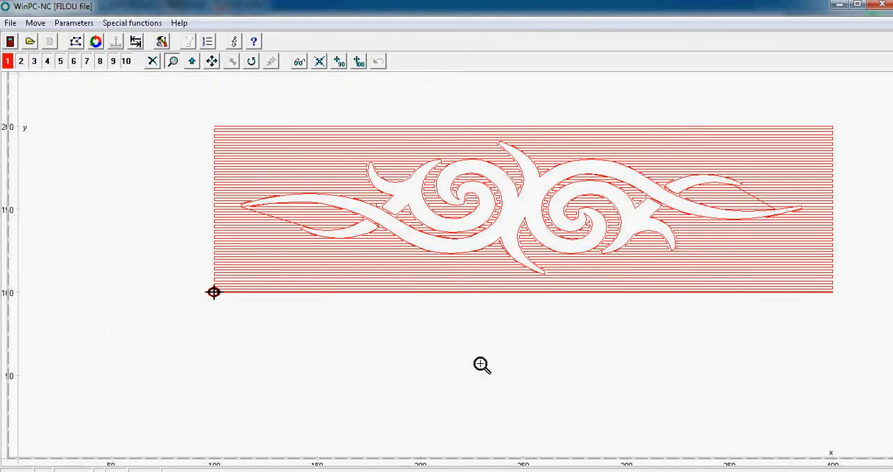